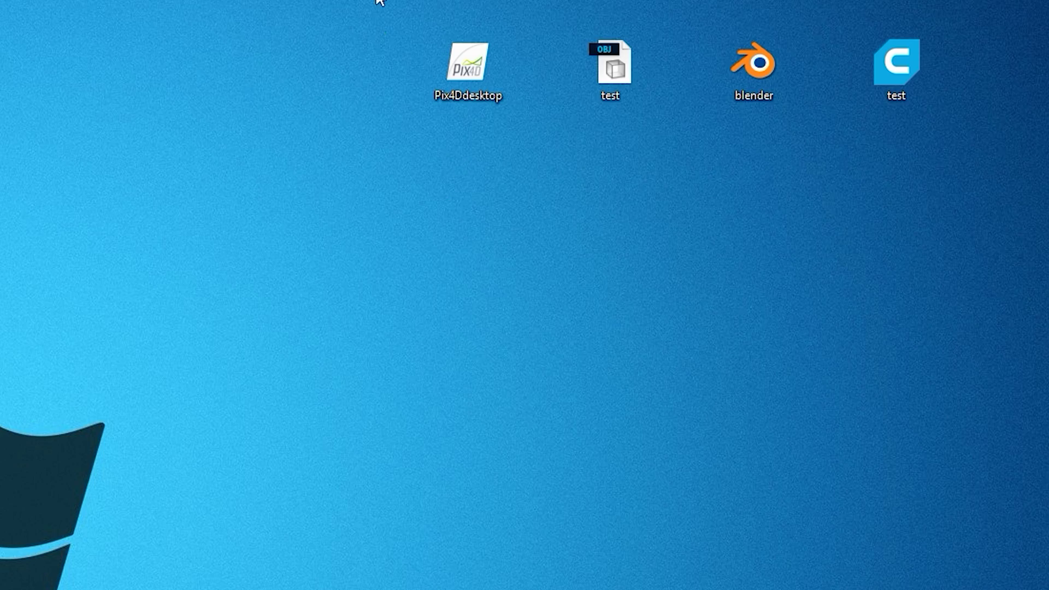
# Highlight the Pix4Ddesktop shortcut and the test OBJ file on the desktop
pyautogui.moveTo(376, 1); pyautogui.dragTo(464, 114)
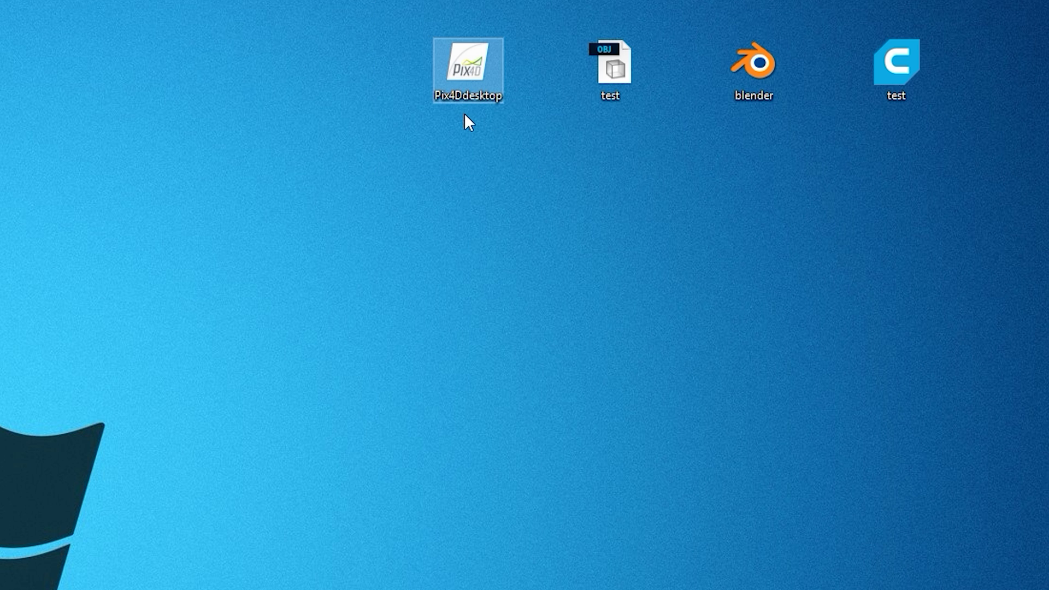
pyautogui.click(464, 114)
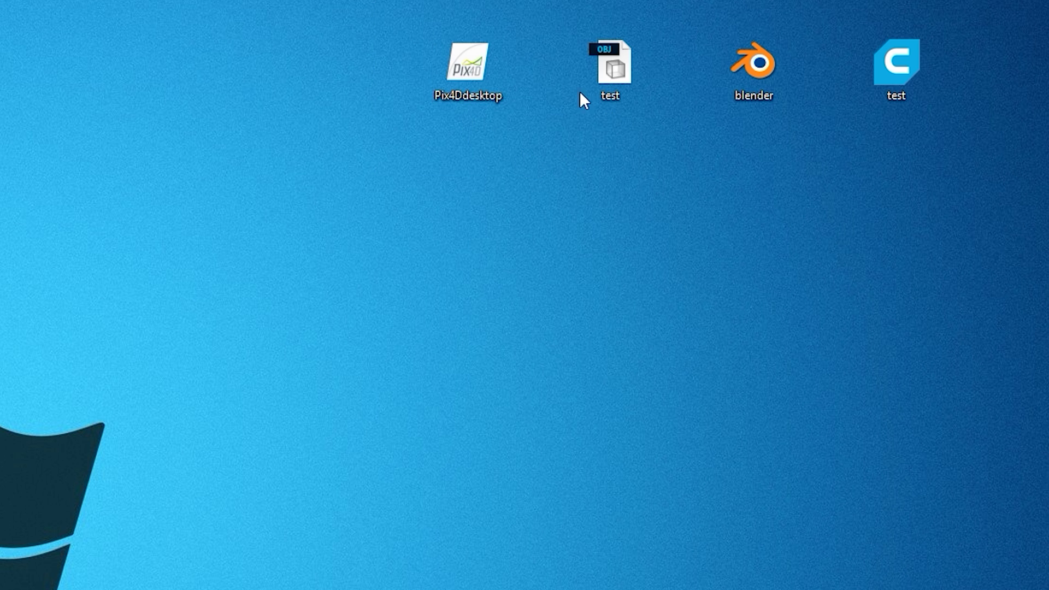
pyautogui.moveTo(571, 4); pyautogui.dragTo(657, 146)
pyautogui.click(644, 116)
# Highlight the Blender shortcut and launch Blender
pyautogui.moveTo(697, 7); pyautogui.dragTo(817, 146)
pyautogui.click(824, 143)
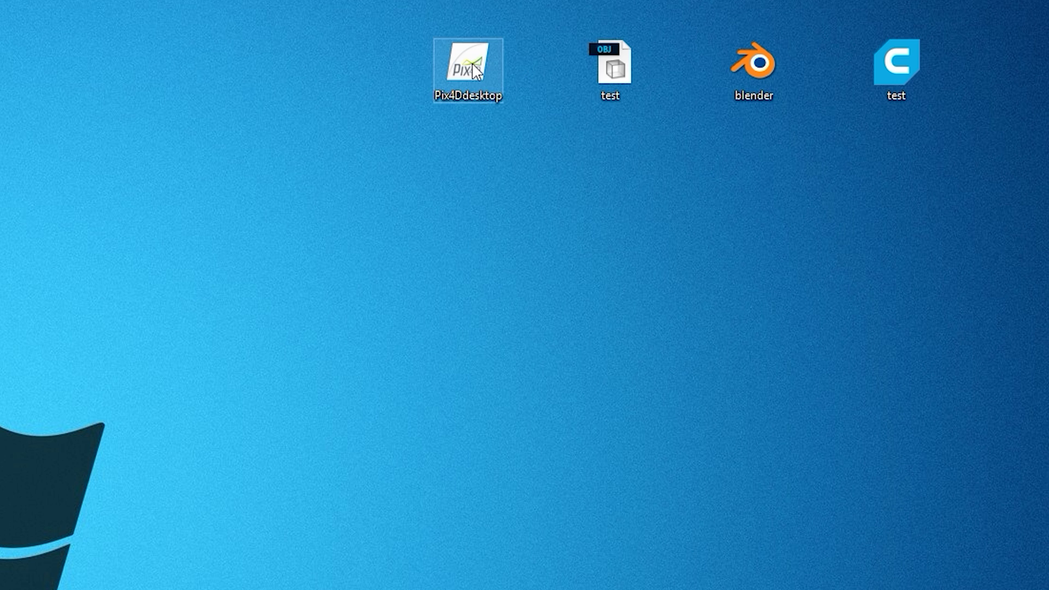
pyautogui.moveTo(617, 85)
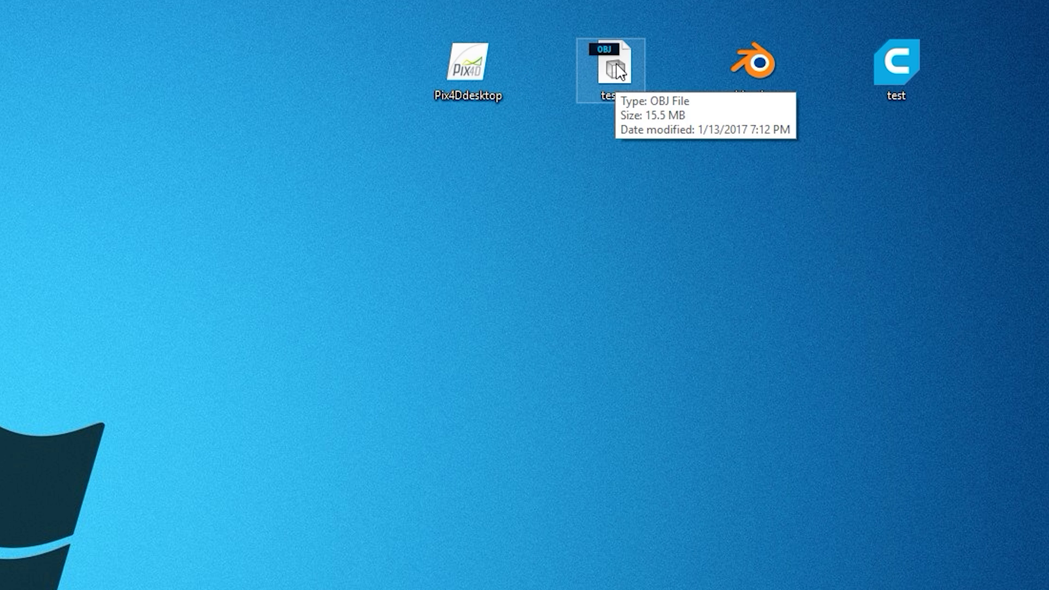
pyautogui.doubleClick(753, 66)
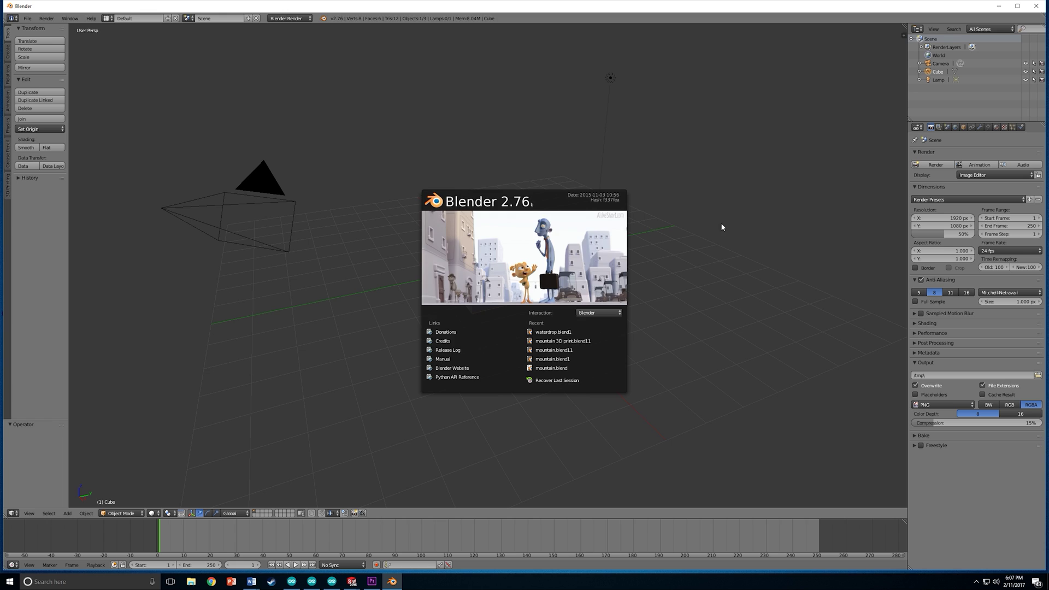
# Dismiss the splash screen and delete the default cube
pyautogui.click(722, 226)
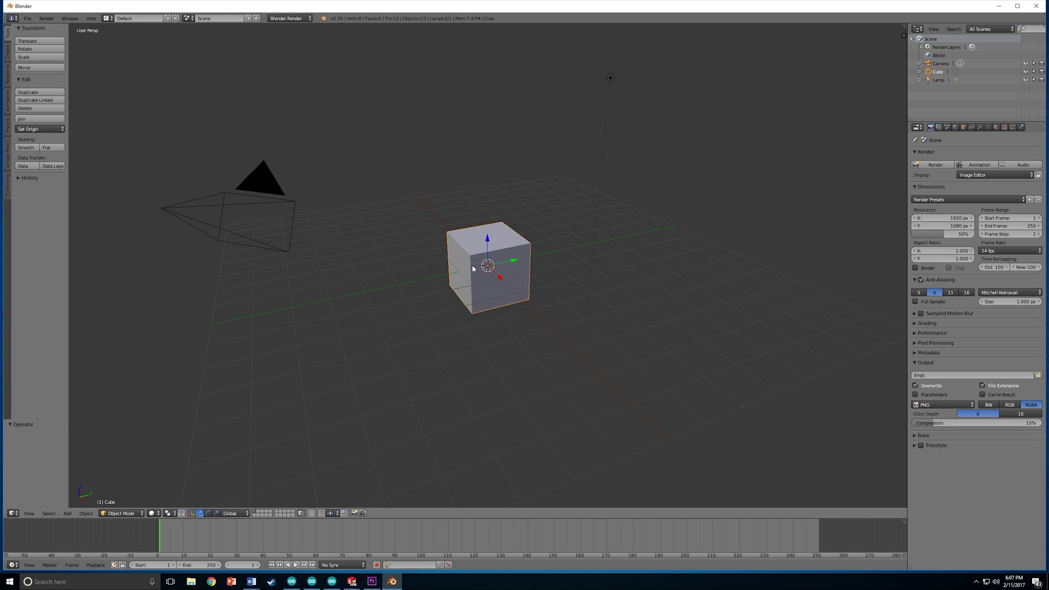
pyautogui.press('x')
pyautogui.click(456, 269)
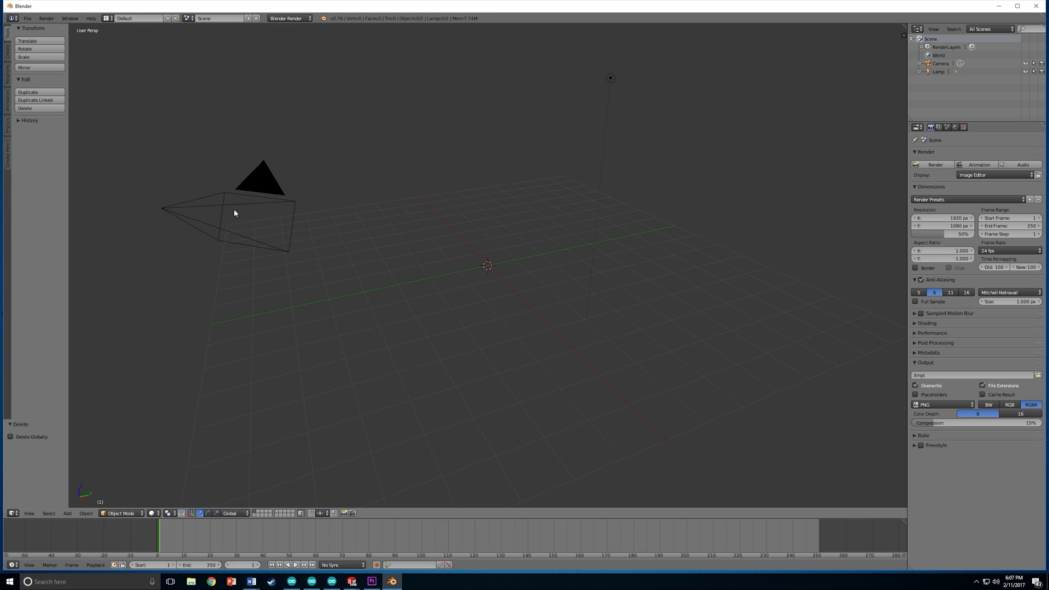
pyautogui.click(256, 184)
# Delete the camera and lamp, leaving only the grid, and bring up the File menu
pyautogui.rightClick(258, 184)
pyautogui.press('x')
pyautogui.click(251, 179)
pyautogui.rightClick(608, 78)
pyautogui.press('x')
pyautogui.click(606, 77)
pyautogui.click(26, 19)
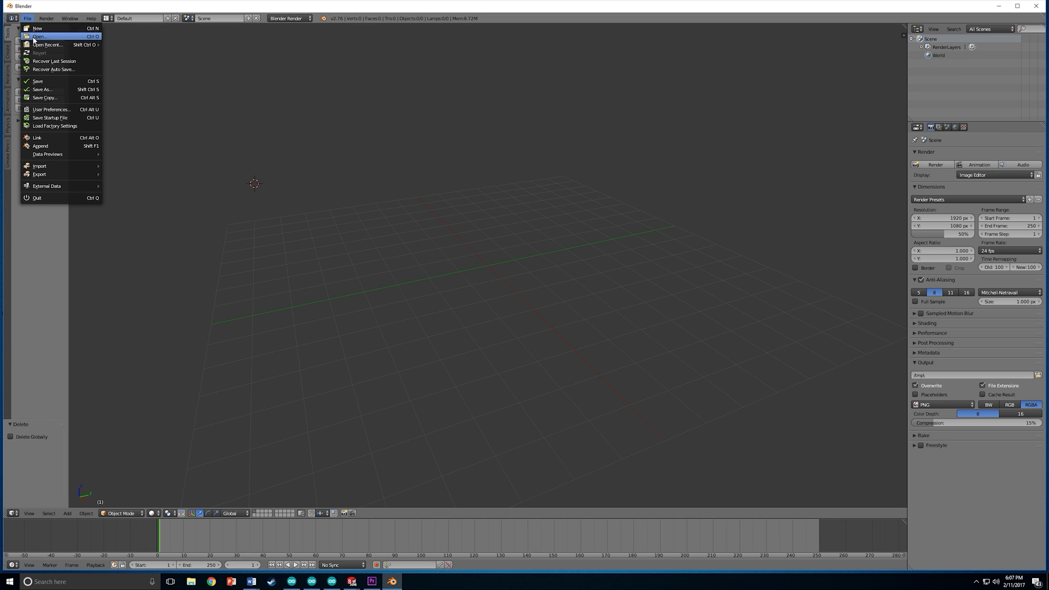
pyautogui.moveTo(52, 174)
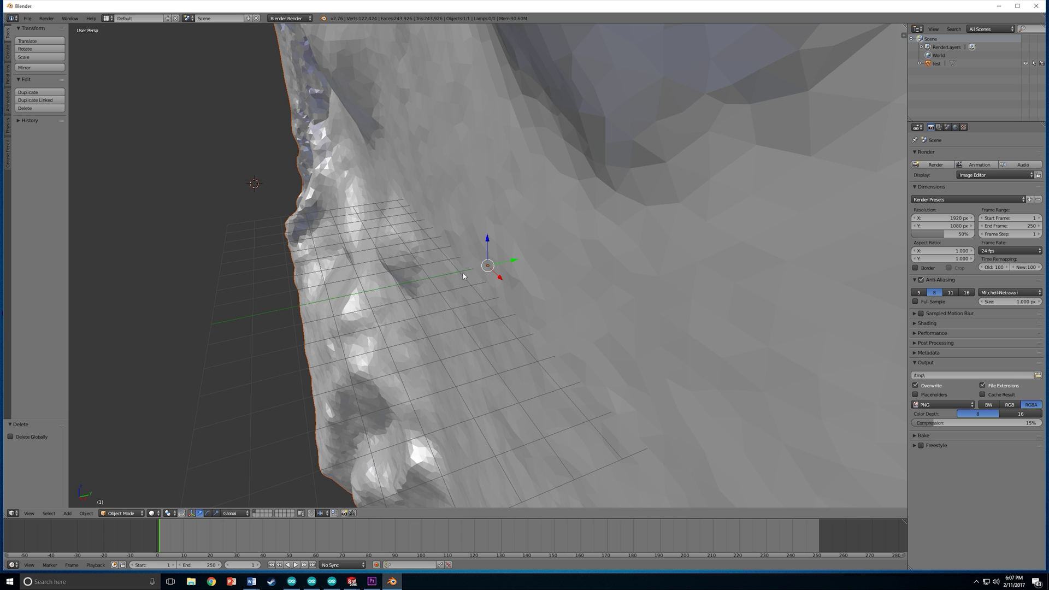
# Rotate the imported test terrain about 95° so it lies roughly flat
pyautogui.moveTo(463, 276); pyautogui.dragTo(575, 290, button='middle')
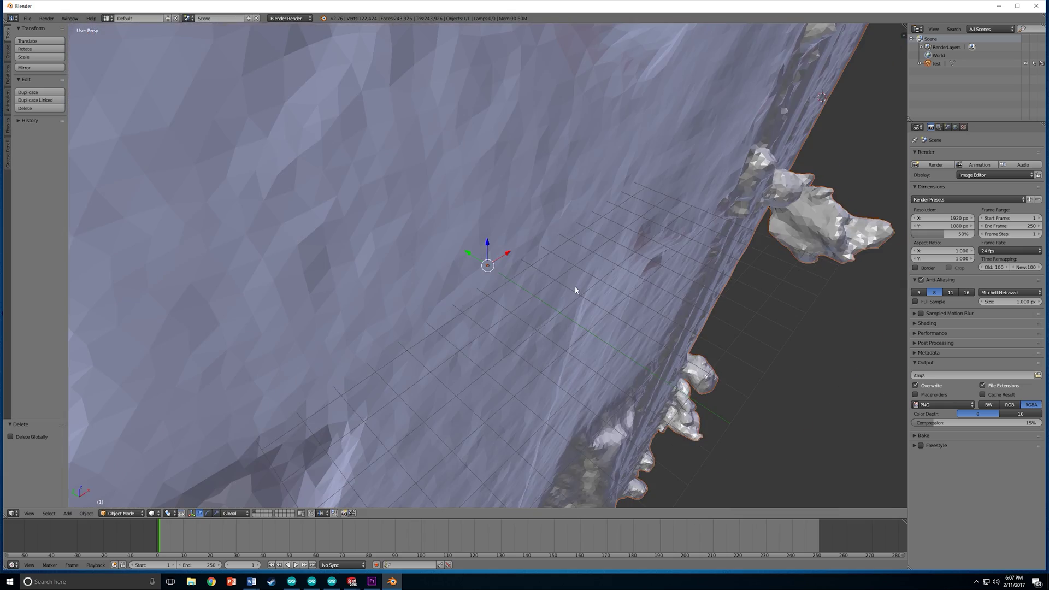
pyautogui.scroll(-10, 575, 289)
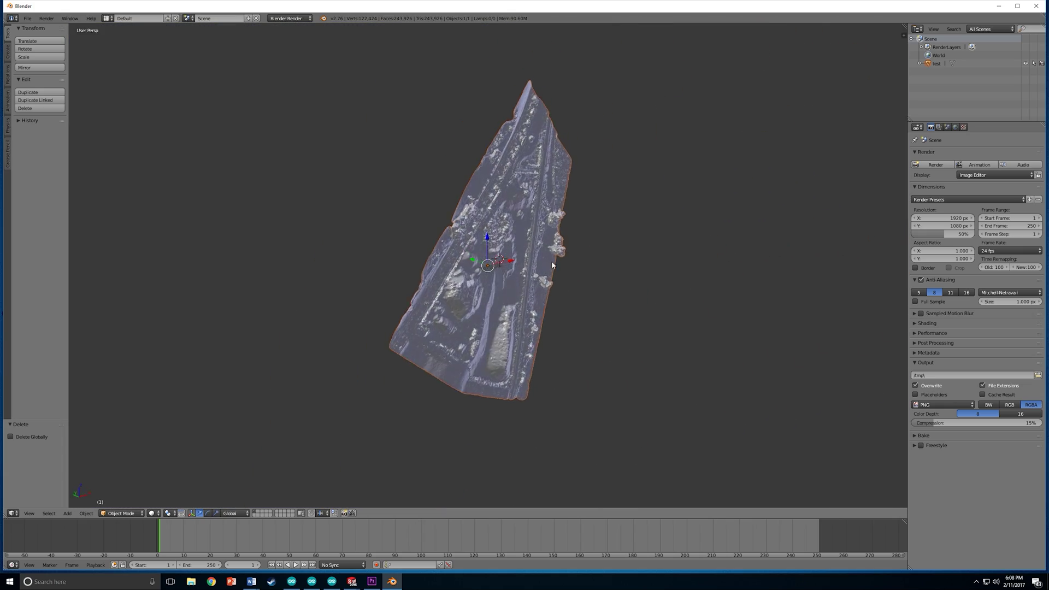
pyautogui.moveTo(552, 265); pyautogui.dragTo(444, 269, button='middle')
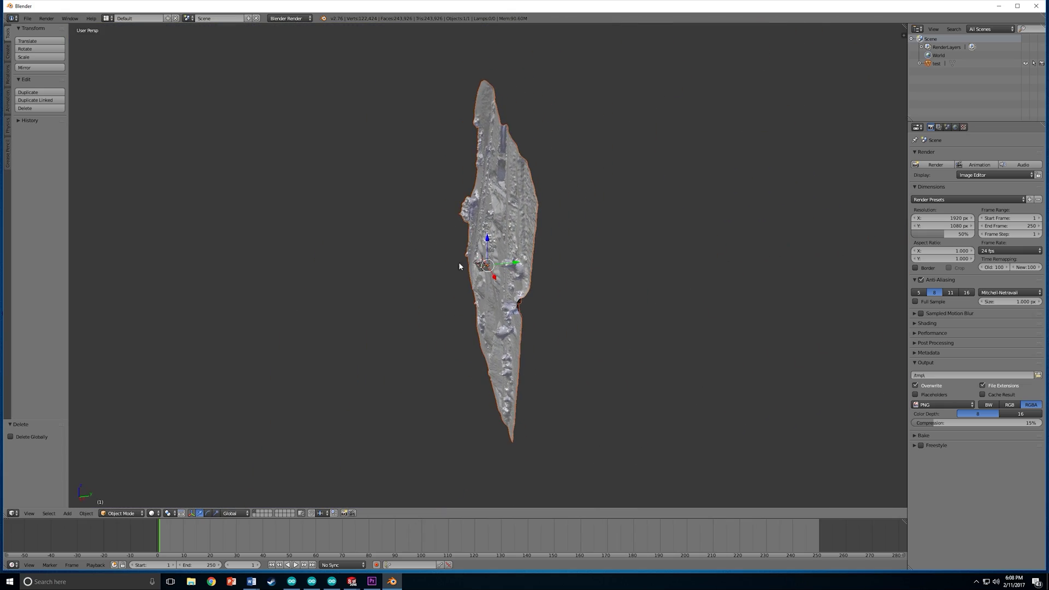
pyautogui.press('r')
pyautogui.click(126, 130)
# Tilt the terrain about 15° around Y with the rotate manipulator to level it
pyautogui.press('n')
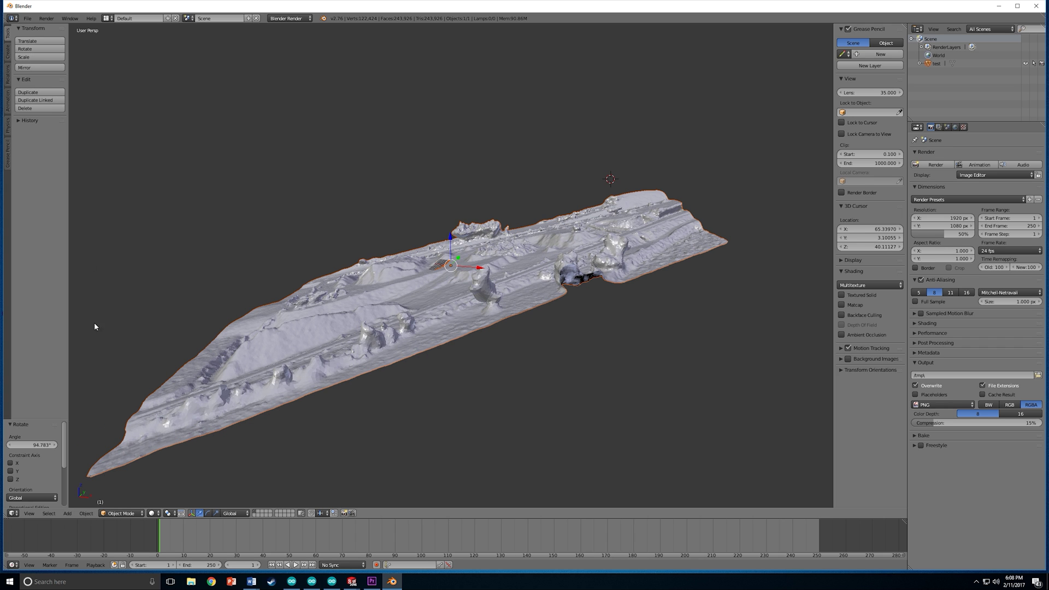
pyautogui.click(210, 515)
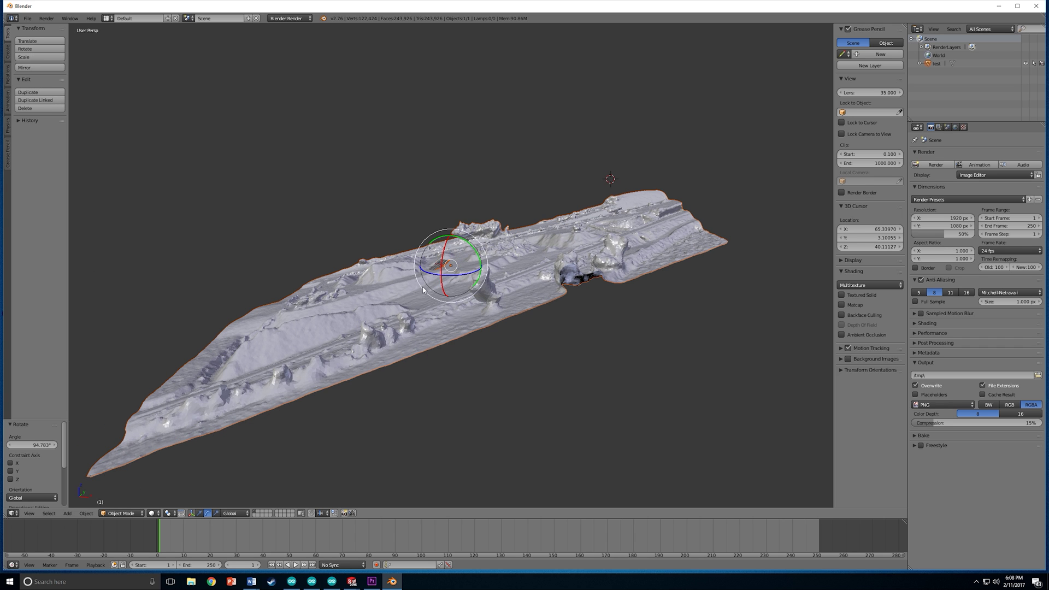
pyautogui.scroll(5, 508, 256)
pyautogui.moveTo(472, 250); pyautogui.dragTo(488, 266)
pyautogui.scroll(-5, 488, 266)
pyautogui.moveTo(565, 262); pyautogui.dragTo(510, 265, button='middle')
pyautogui.scroll(3, 553, 273)
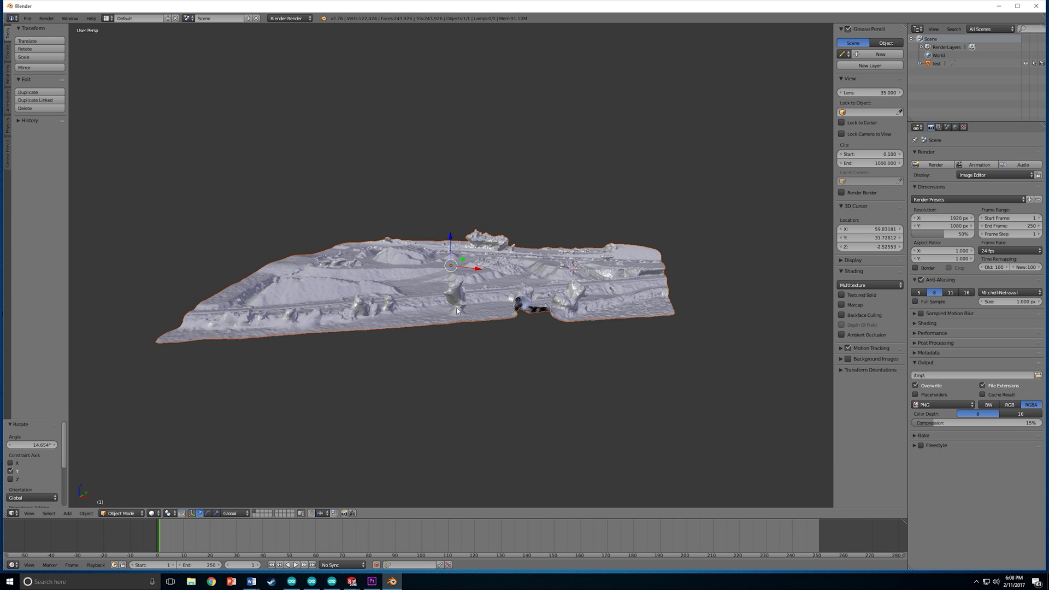
pyautogui.click(464, 347)
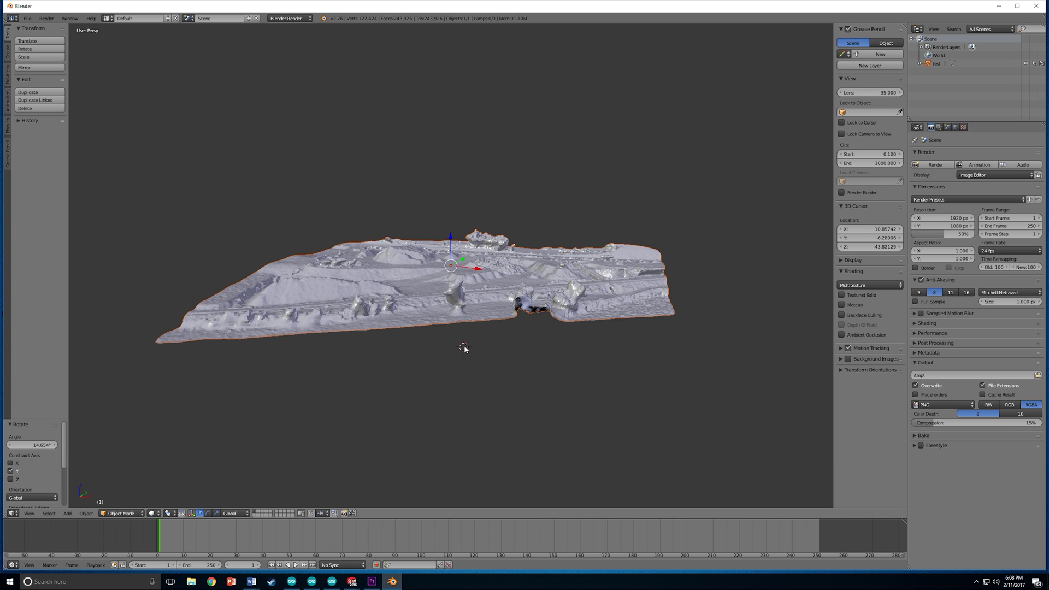
# Select the terrain and add a Solidify modifier from the Modifiers tab
pyautogui.rightClick(498, 313)
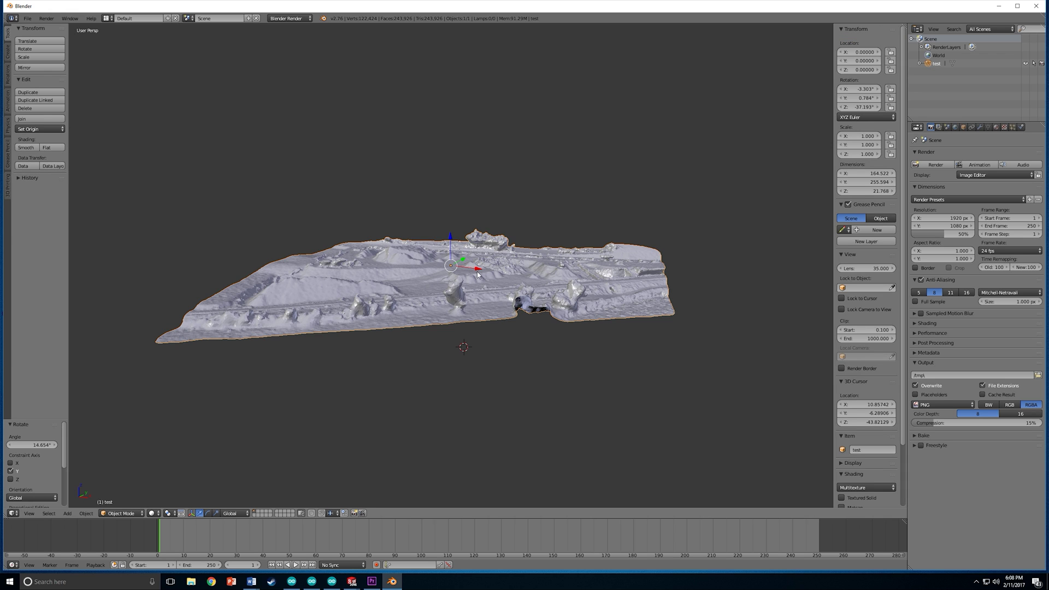
pyautogui.click(996, 128)
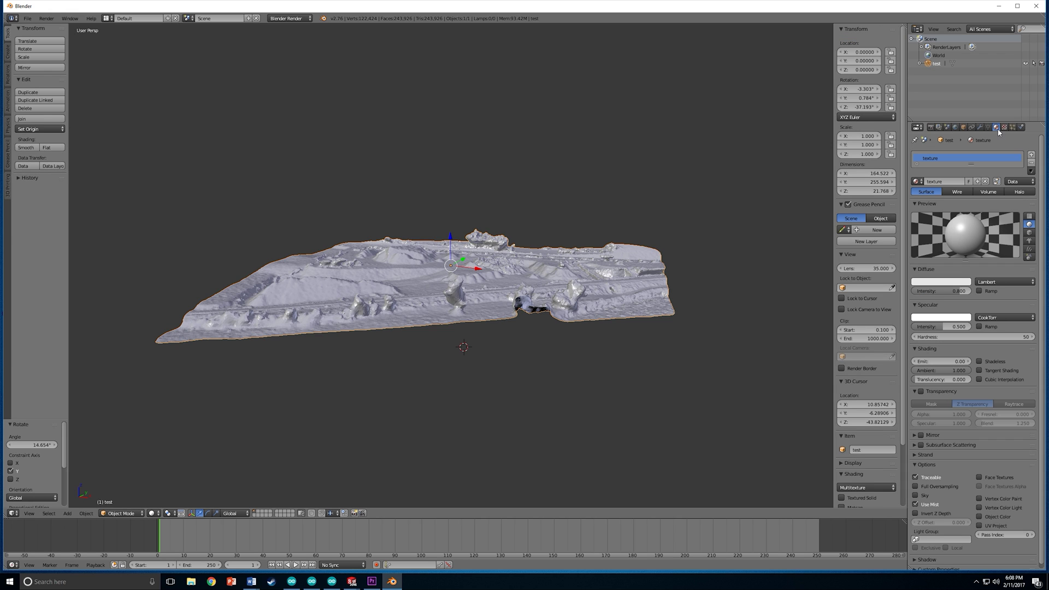
pyautogui.click(979, 128)
pyautogui.click(945, 155)
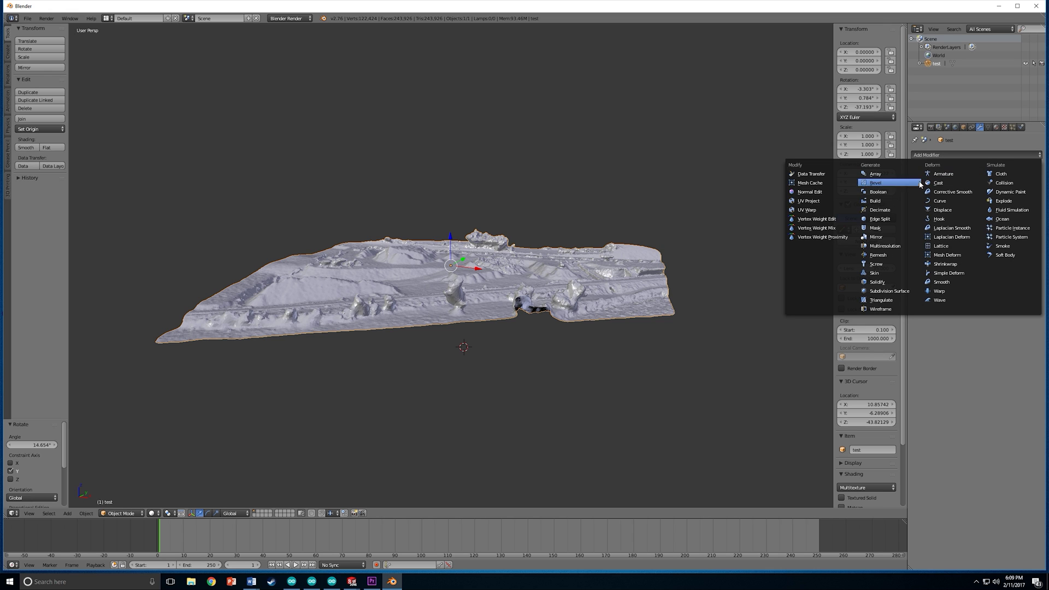
pyautogui.click(876, 282)
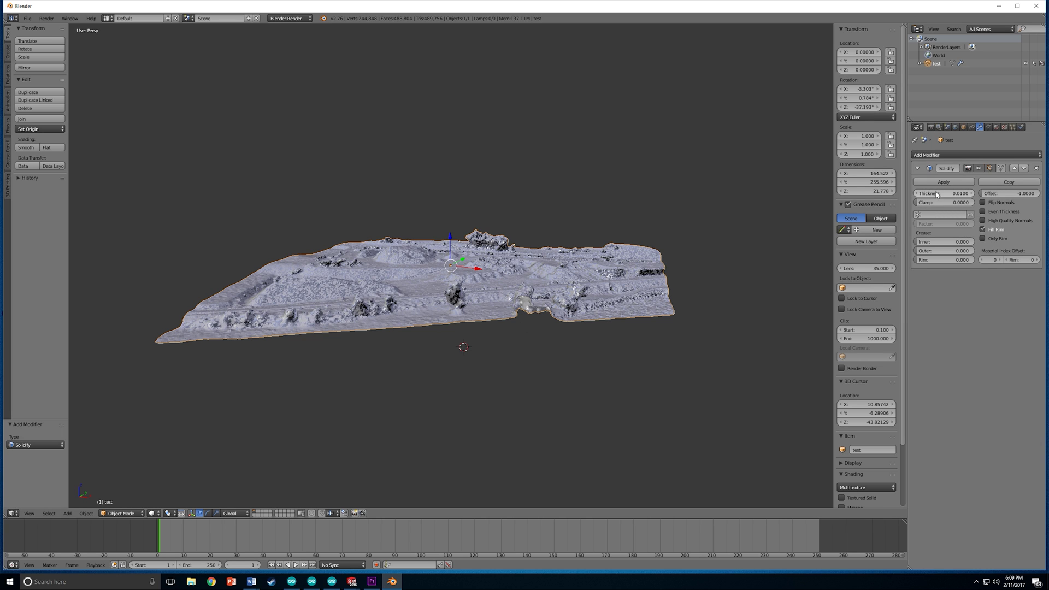
# Set the Solidify thickness to 0.5920 and inspect the thickened terrain from several sides
pyautogui.moveTo(943, 193)
pyautogui.mouseDown()
pyautogui.moveTo(983, 193)
pyautogui.moveTo(945, 194)
pyautogui.mouseUp()
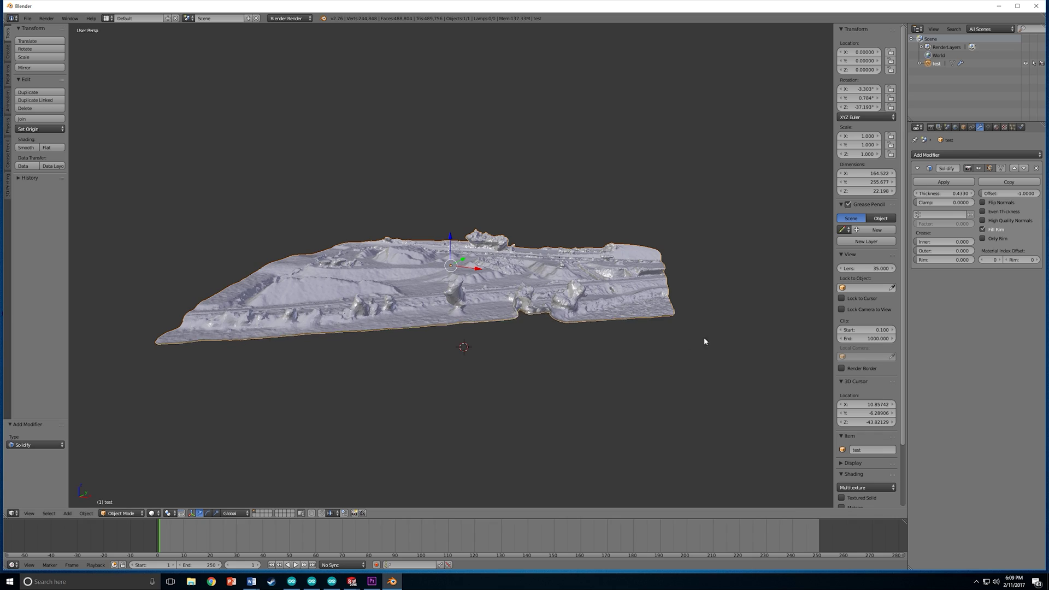
pyautogui.scroll(5, 723, 330)
pyautogui.moveTo(723, 330); pyautogui.dragTo(599, 257, button='middle')
pyautogui.moveTo(944, 194); pyautogui.dragTo(953, 194)
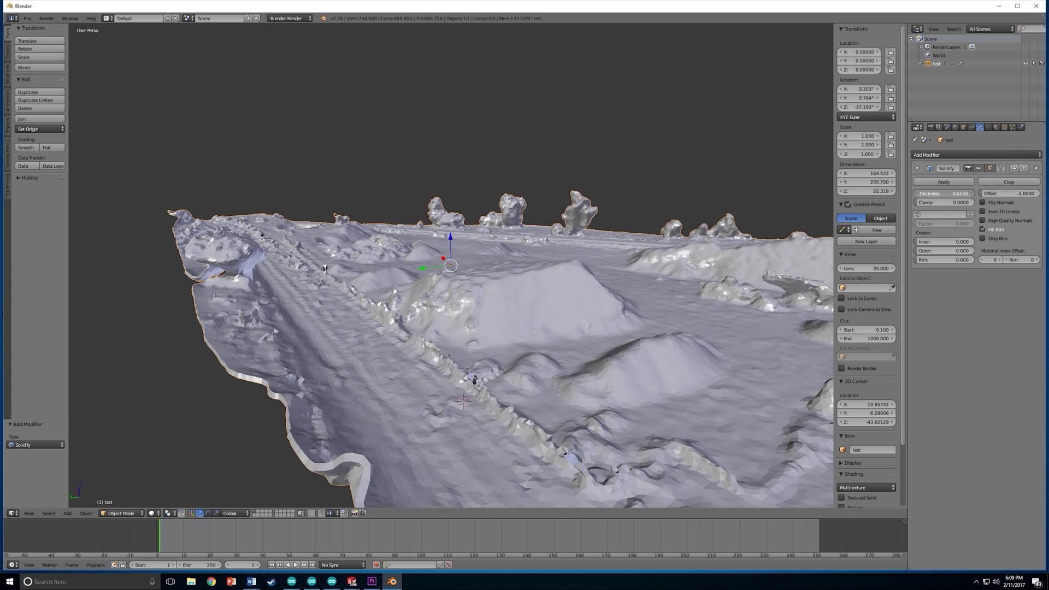
pyautogui.moveTo(945, 193); pyautogui.dragTo(937, 193)
pyautogui.moveTo(546, 328); pyautogui.dragTo(634, 276, button='middle')
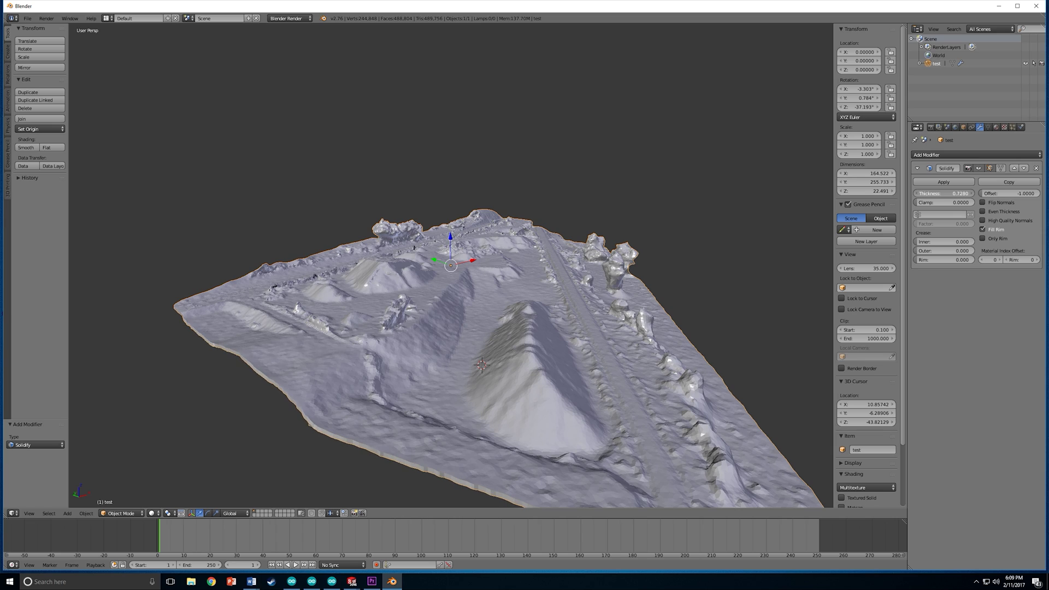
pyautogui.moveTo(732, 253); pyautogui.dragTo(658, 258, button='middle')
pyautogui.scroll(-5, 657, 257)
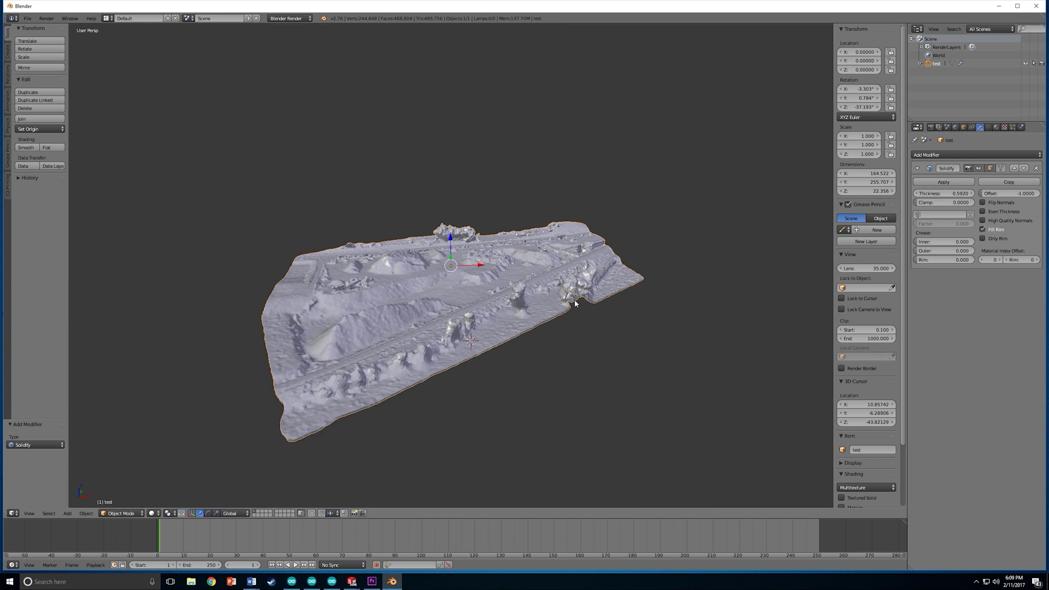
pyautogui.click(27, 19)
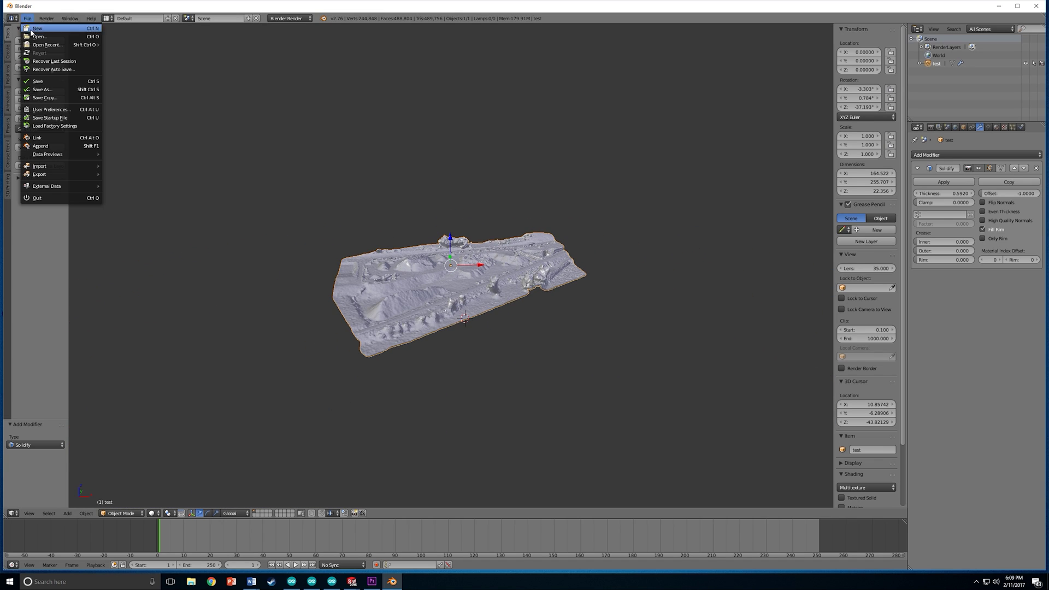
# Export the solidified terrain as landscape.stl to the Desktop
pyautogui.moveTo(49, 178)
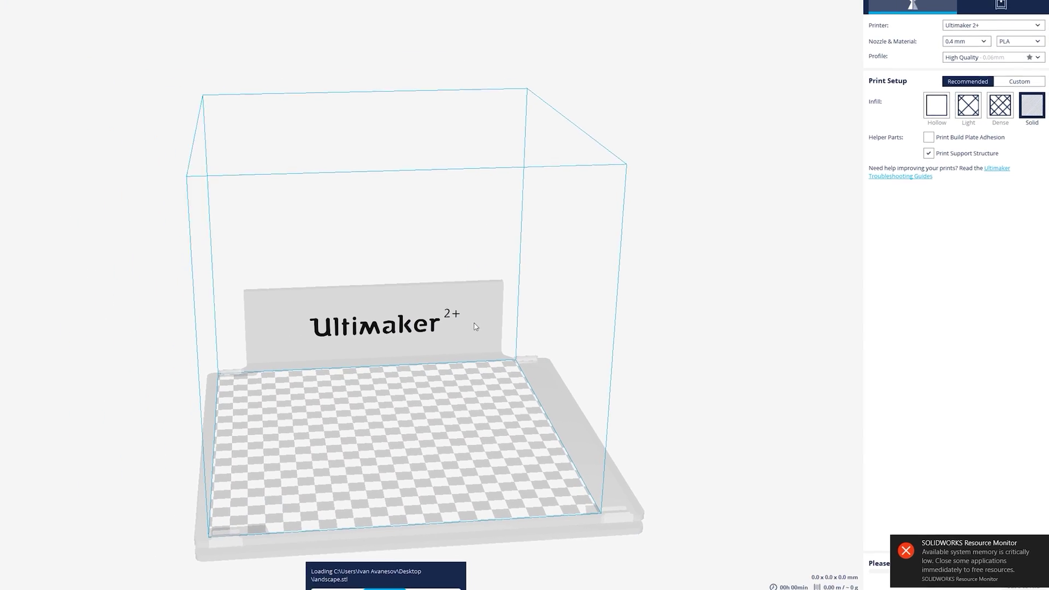
# Set Cura's custom Print Sequence to All at Once
pyautogui.scroll(5, 423, 257)
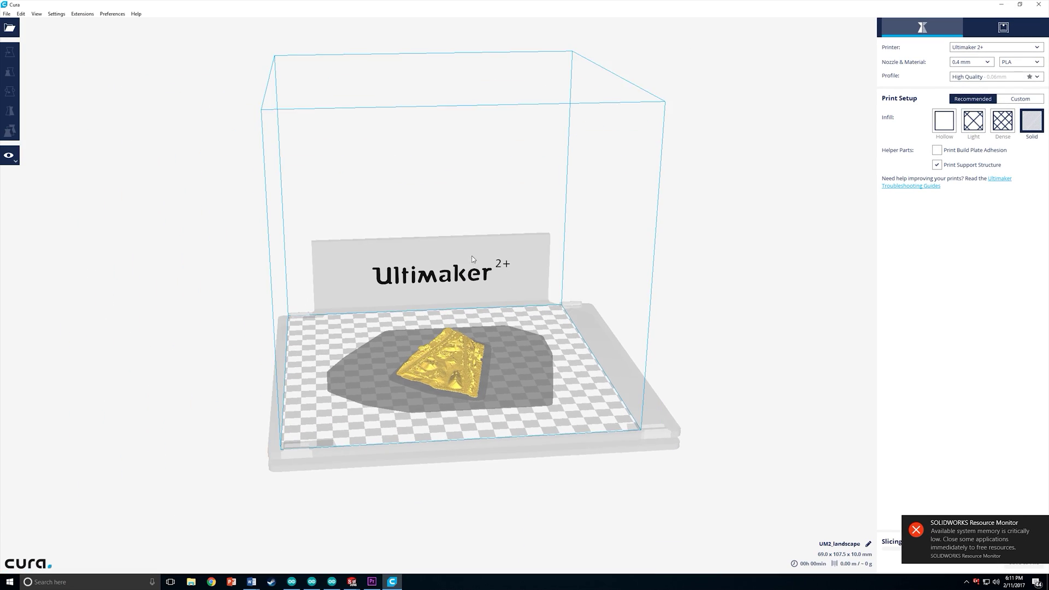
pyautogui.scroll(10, 473, 259)
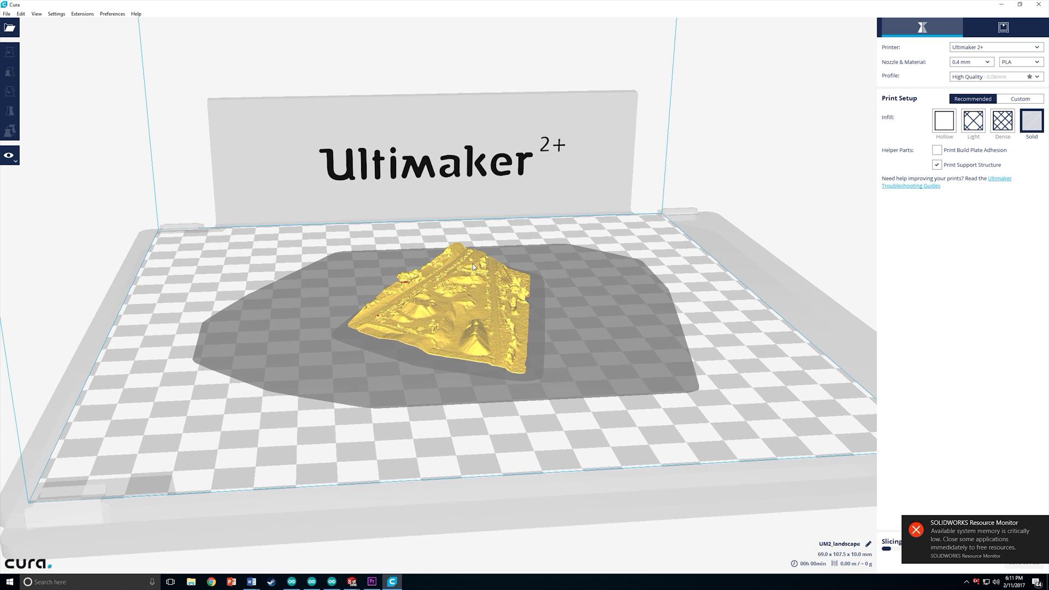
pyautogui.moveTo(473, 266); pyautogui.dragTo(469, 344, button='right')
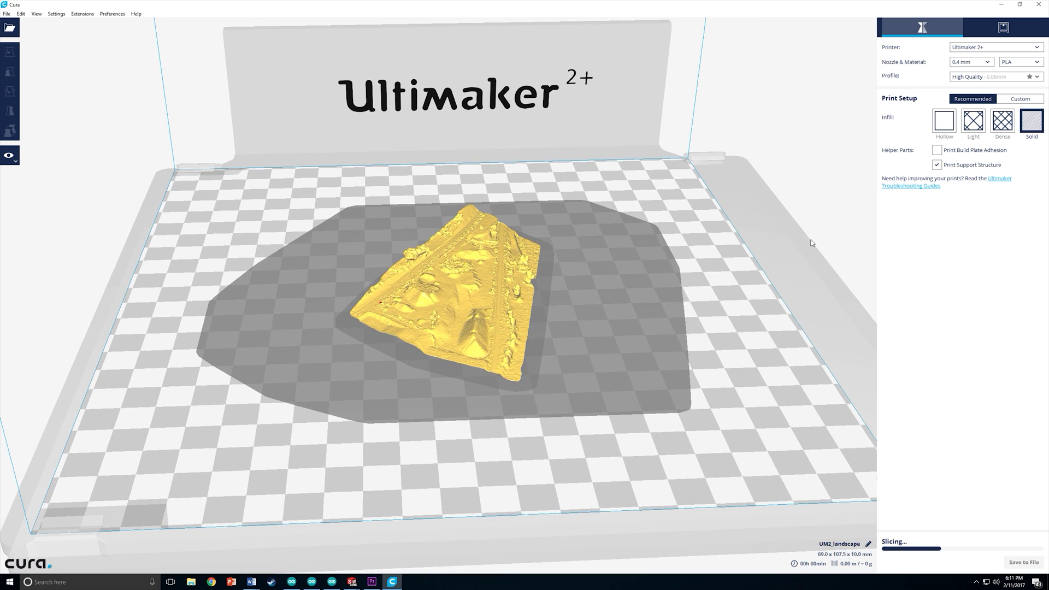
pyautogui.click(1015, 99)
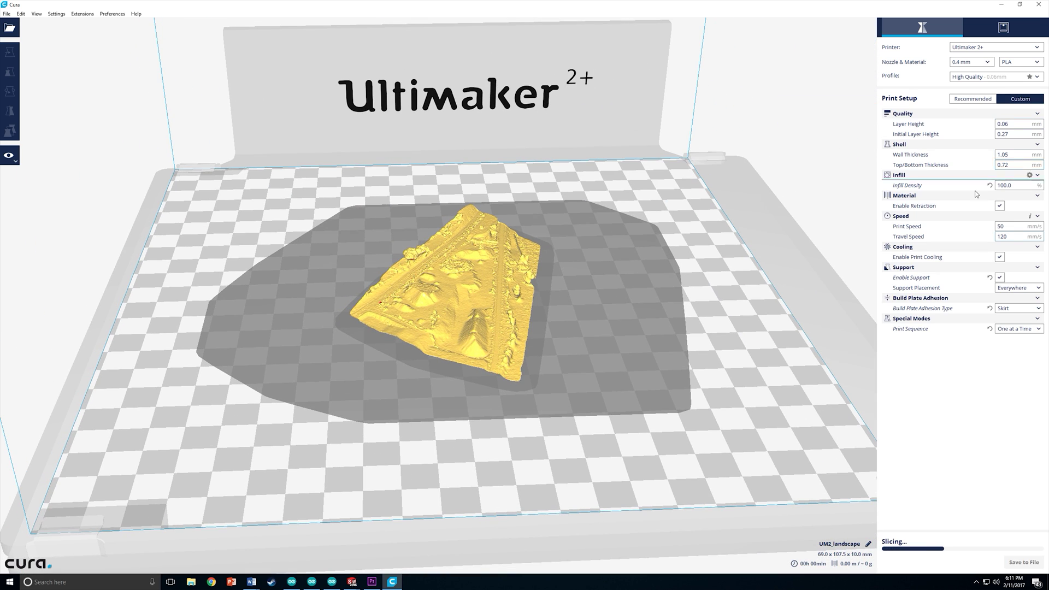
pyautogui.click(1023, 330)
pyautogui.click(1014, 339)
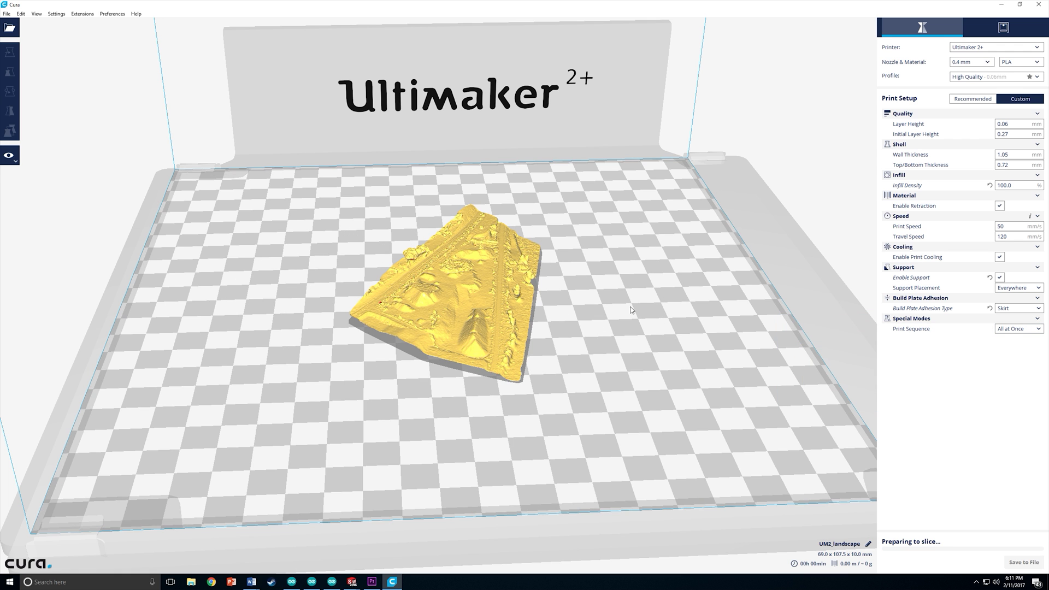
# Rotate the landscape model about the vertical axis so it lies more horizontally
pyautogui.scroll(2, 622, 309)
pyautogui.click(456, 285)
pyautogui.click(13, 89)
pyautogui.moveTo(501, 261); pyautogui.dragTo(541, 294)
pyautogui.click(7, 111)
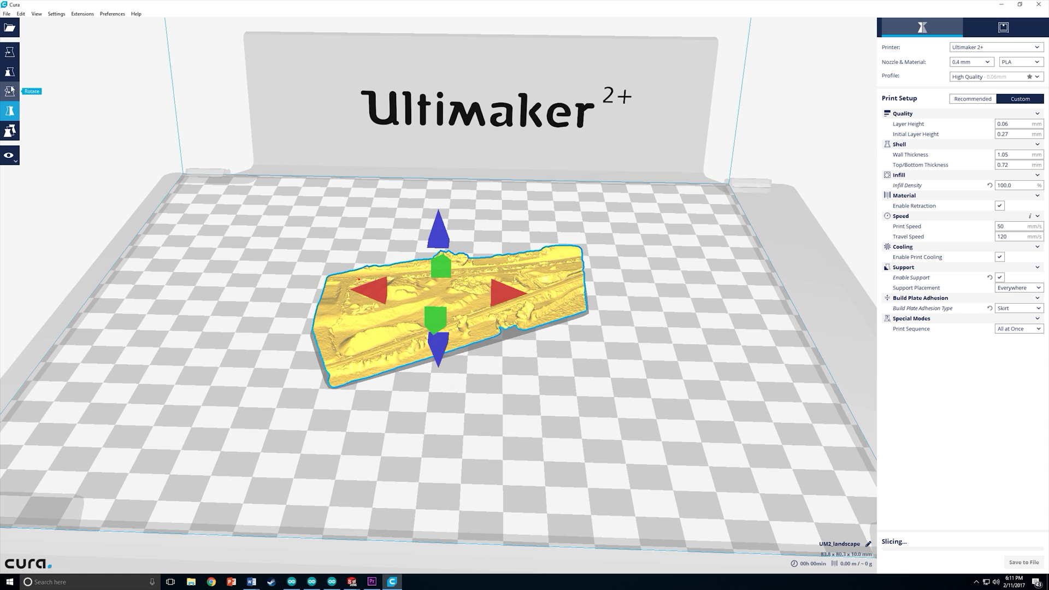
# Scale the landscape uniformly to 216.59% and view it side-on on the build plate
pyautogui.moveTo(563, 302); pyautogui.dragTo(581, 298)
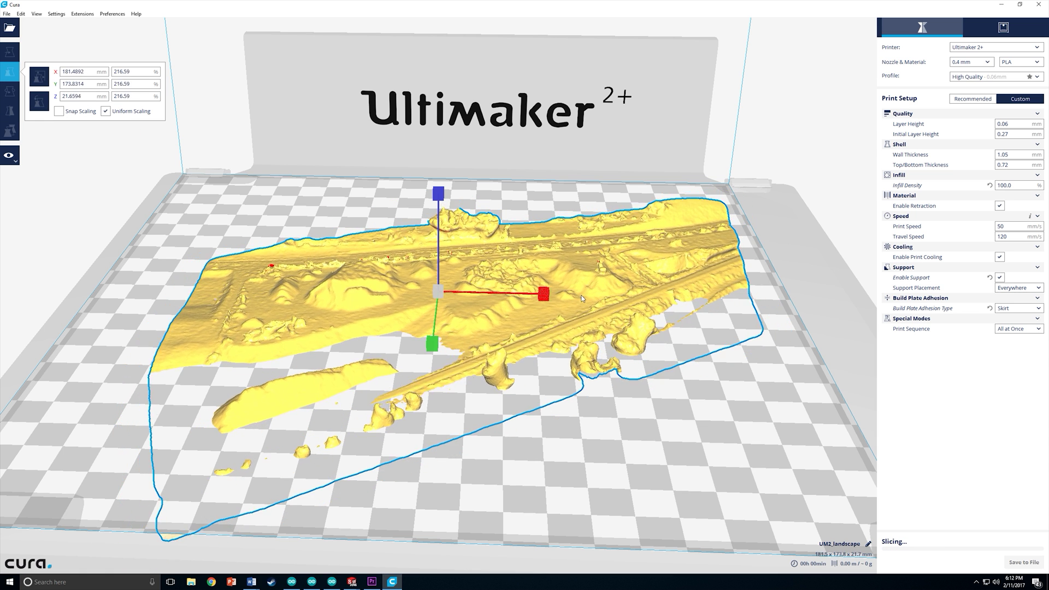
pyautogui.click(9, 51)
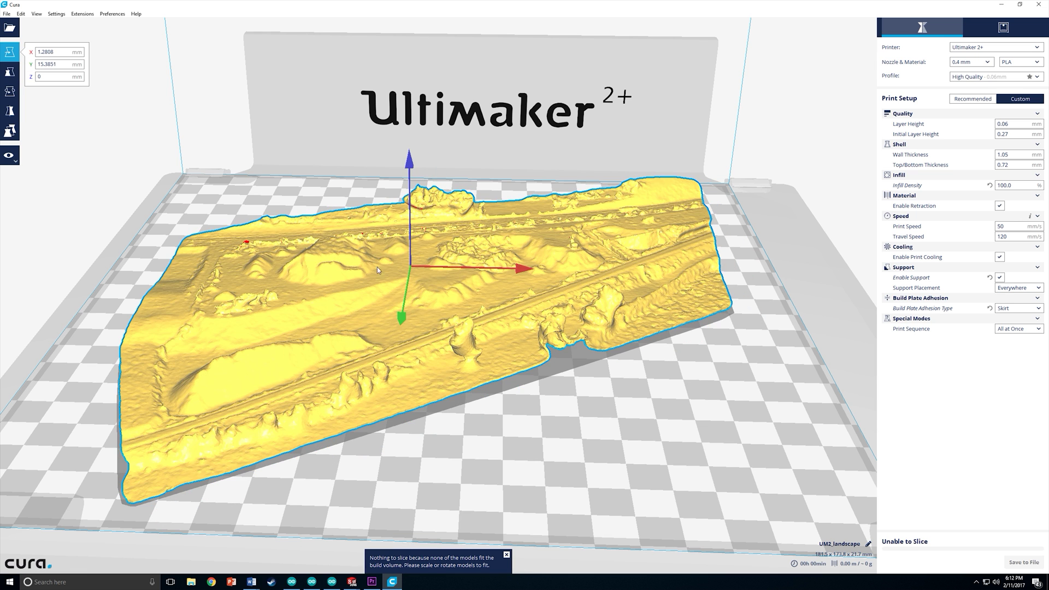
pyautogui.scroll(-5, 415, 313)
pyautogui.moveTo(461, 308); pyautogui.dragTo(466, 312, button='middle')
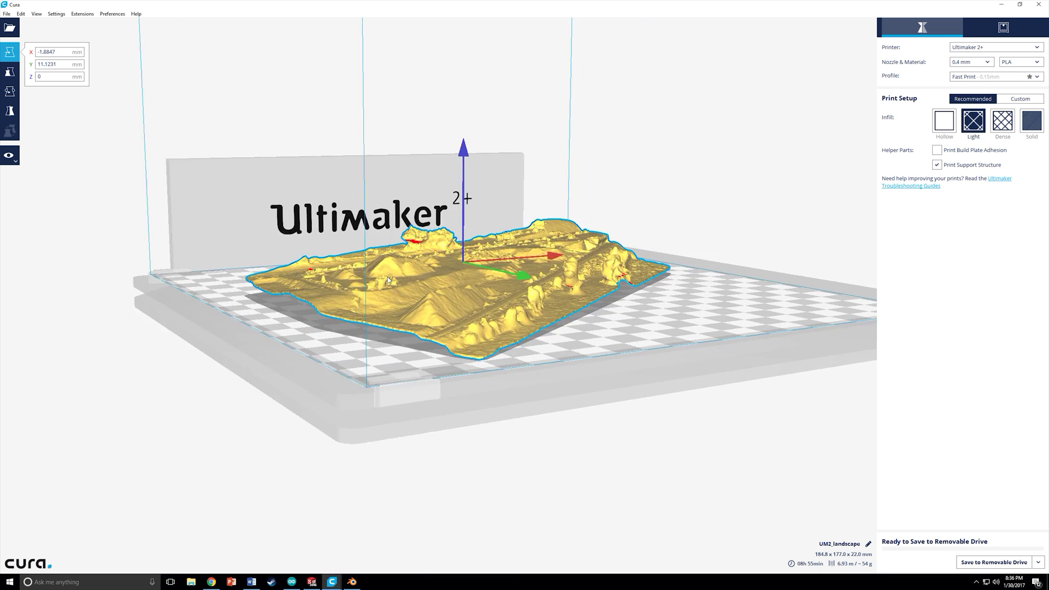
pyautogui.moveTo(437, 349); pyautogui.dragTo(434, 297, button='right')
pyautogui.scroll(3, 450, 278)
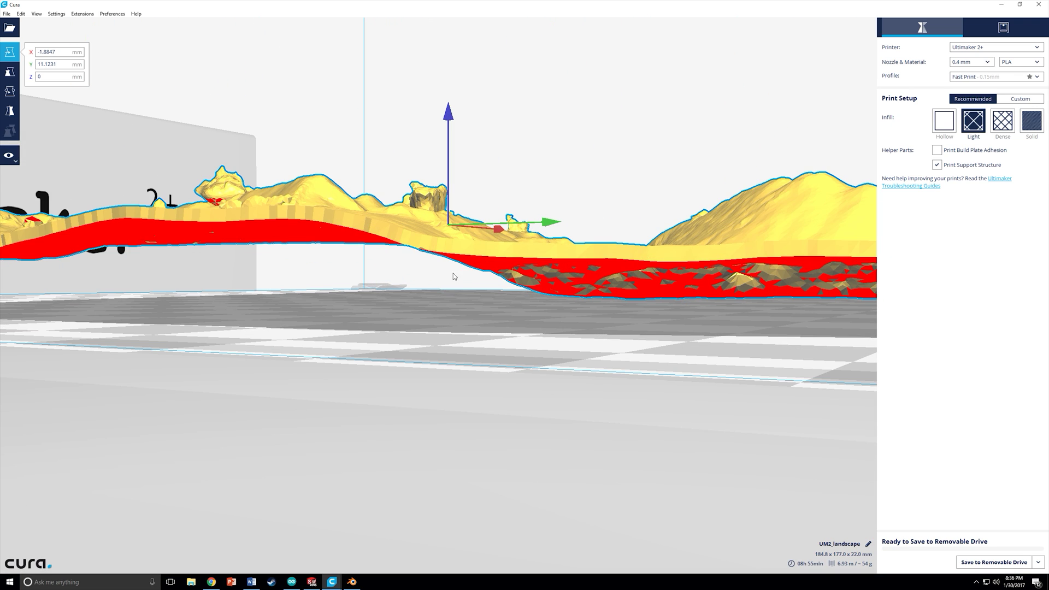
# Inspect the model's underside, then show it in Layers view down to layer 13
pyautogui.rightClick(453, 276)
pyautogui.click(426, 289)
pyautogui.moveTo(426, 290); pyautogui.dragTo(282, 297, button='right')
pyautogui.scroll(-5, 385, 310)
pyautogui.click(15, 161)
pyautogui.click(17, 191)
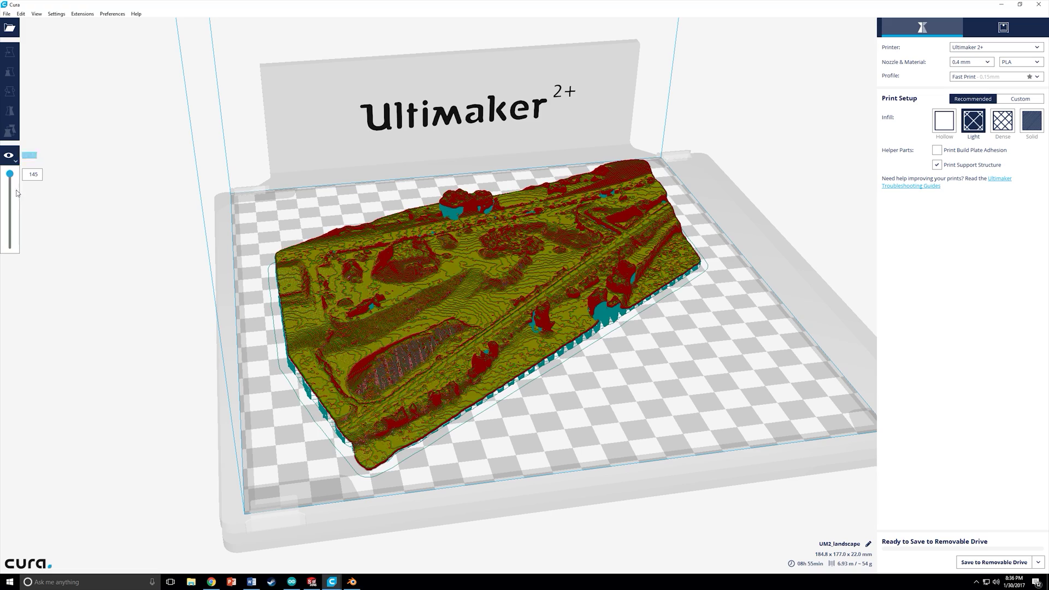
pyautogui.moveTo(11, 176); pyautogui.dragTo(12, 243)
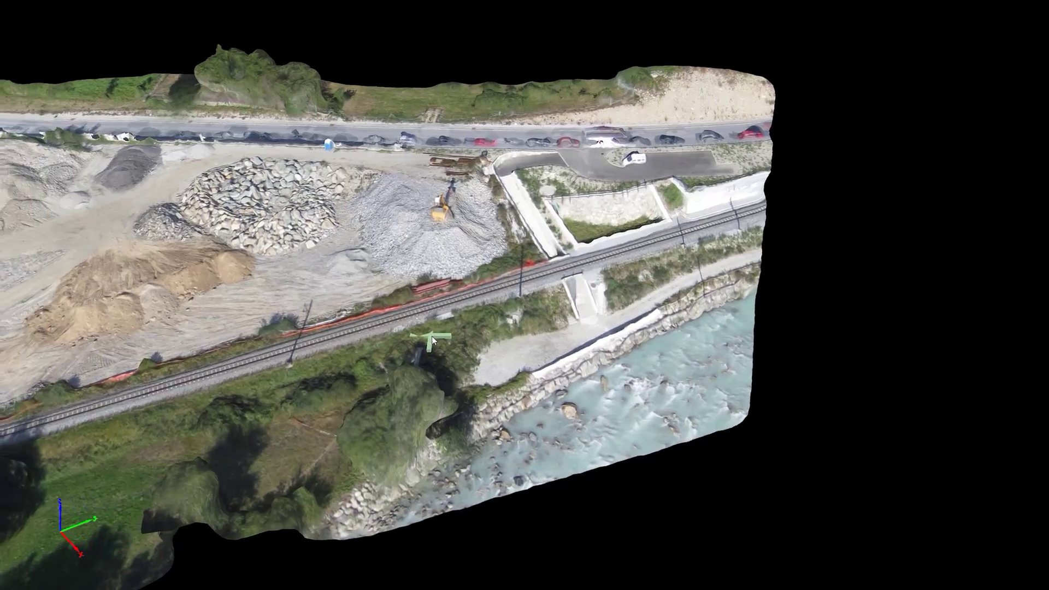
pyautogui.moveTo(432, 336)
pyautogui.mouseDown()
pyautogui.moveTo(496, 344)
pyautogui.moveTo(771, 286)
pyautogui.moveTo(1010, 163)
pyautogui.mouseUp()
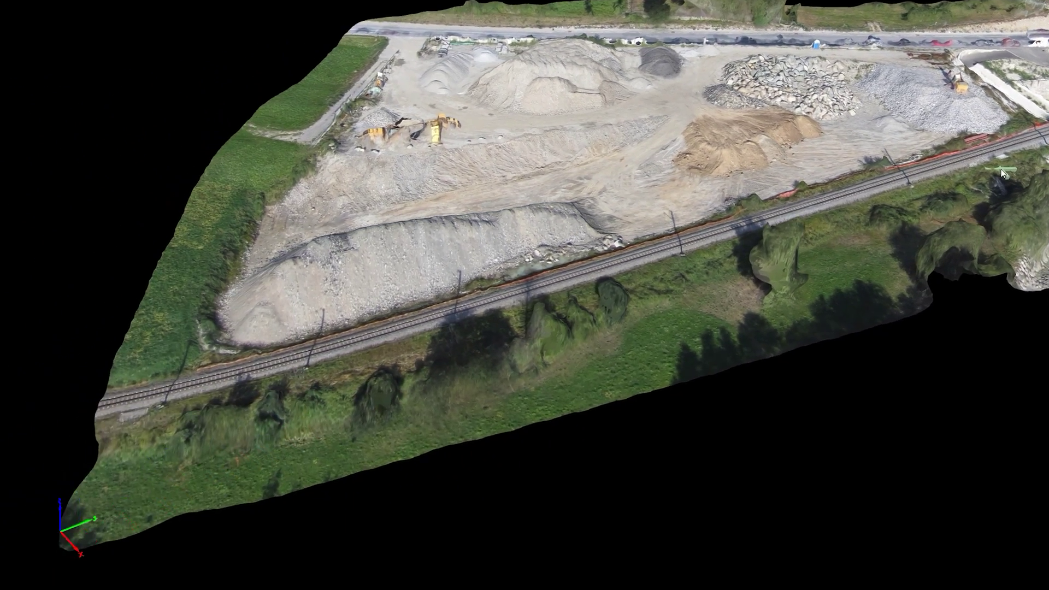